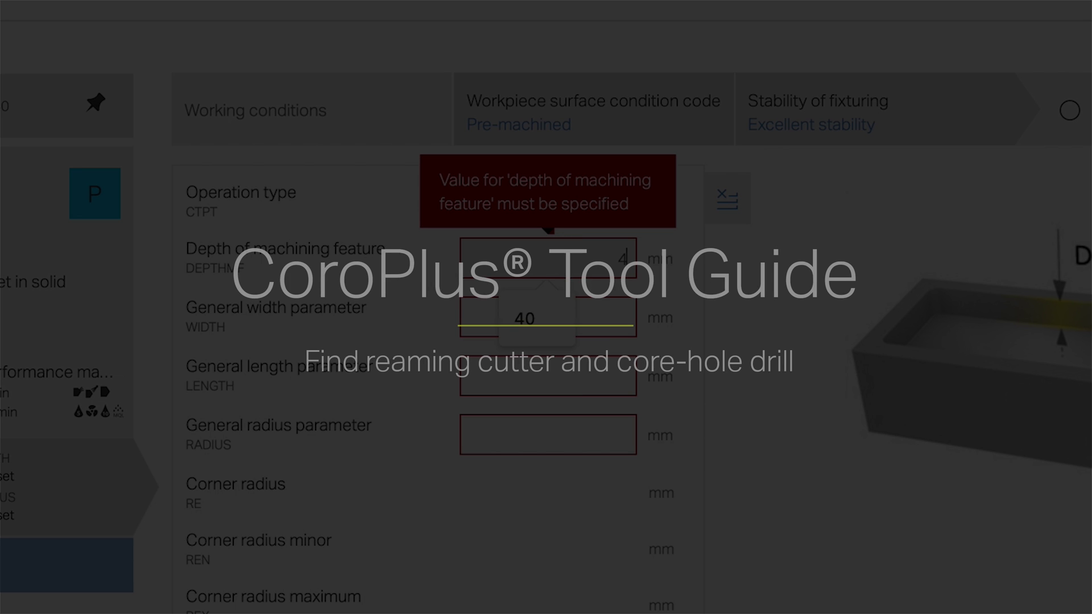
type("100")
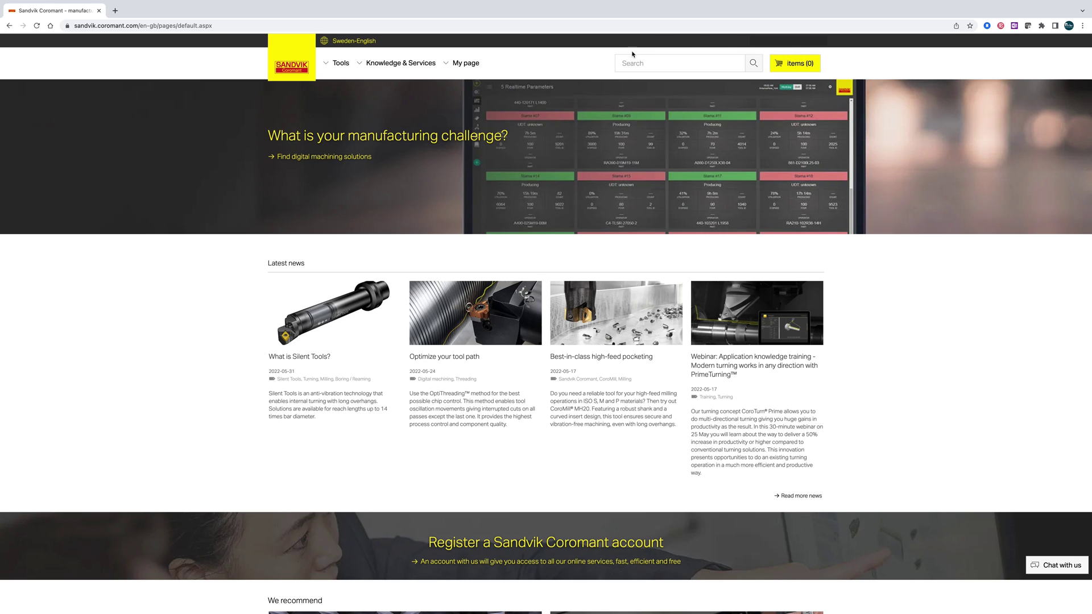
Launch CoroPlus Tool Guide from the Tools menu's 'Get a tool recommendation' entry
left_click(340, 62)
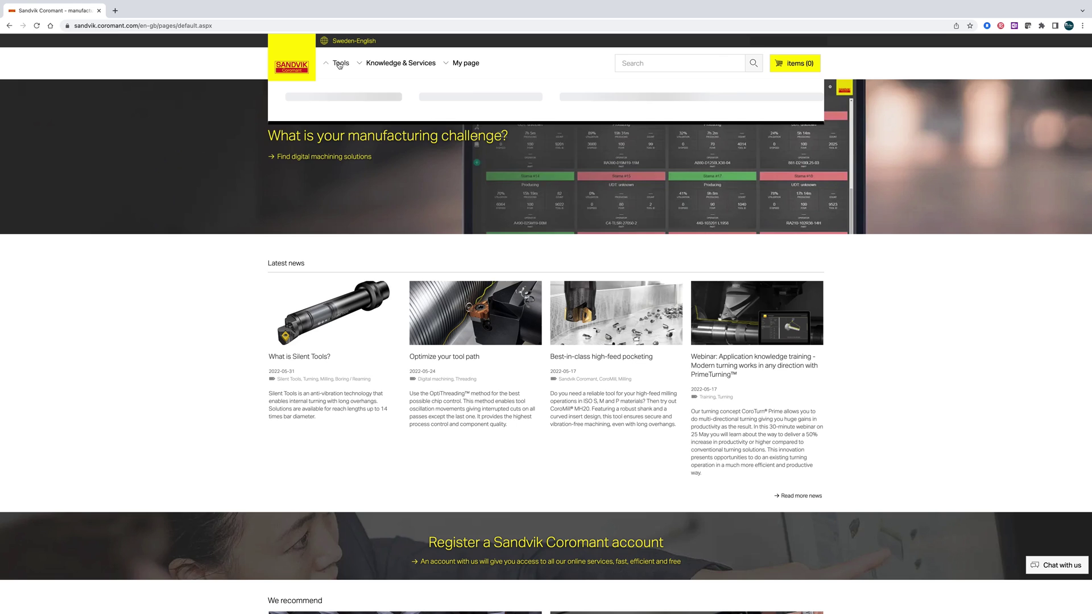
left_click(518, 102)
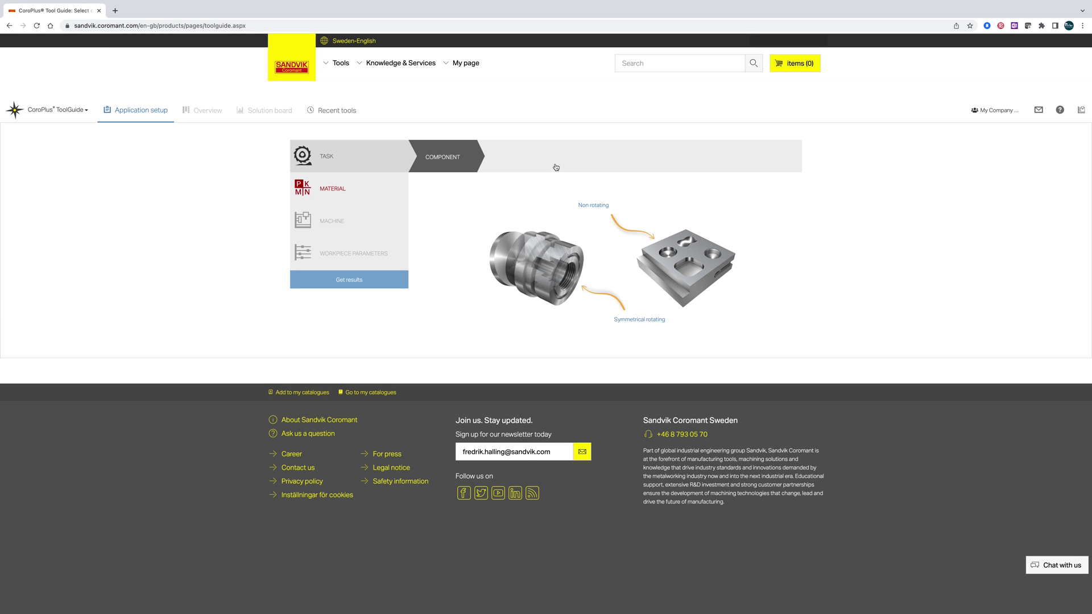
Choose a non-rotating component, a hole feature, and 'Widening and finishing (no demand on shoulder)'
left_click(597, 213)
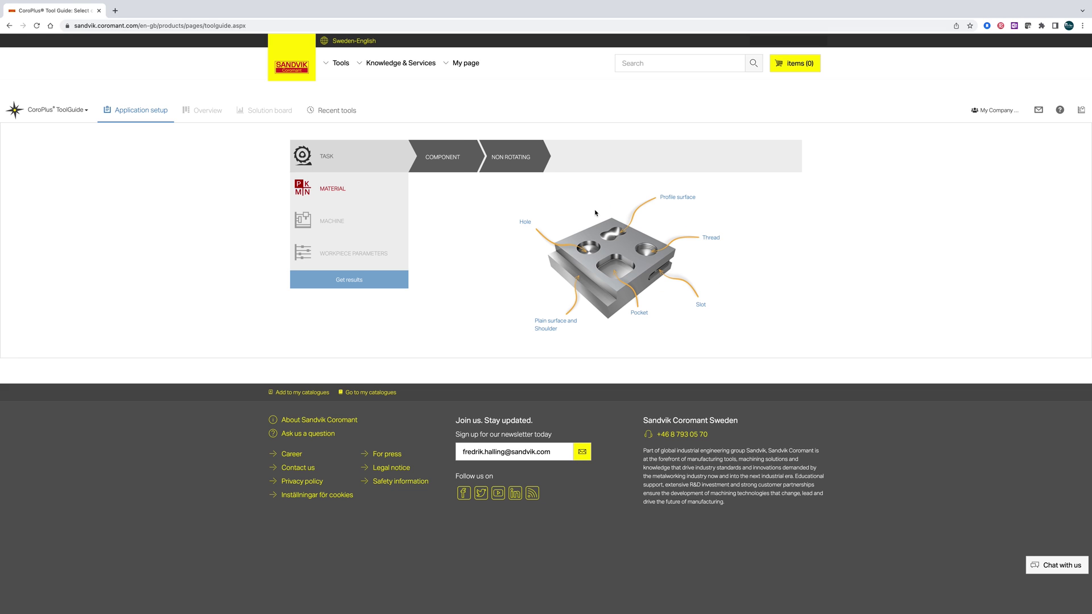
left_click(528, 227)
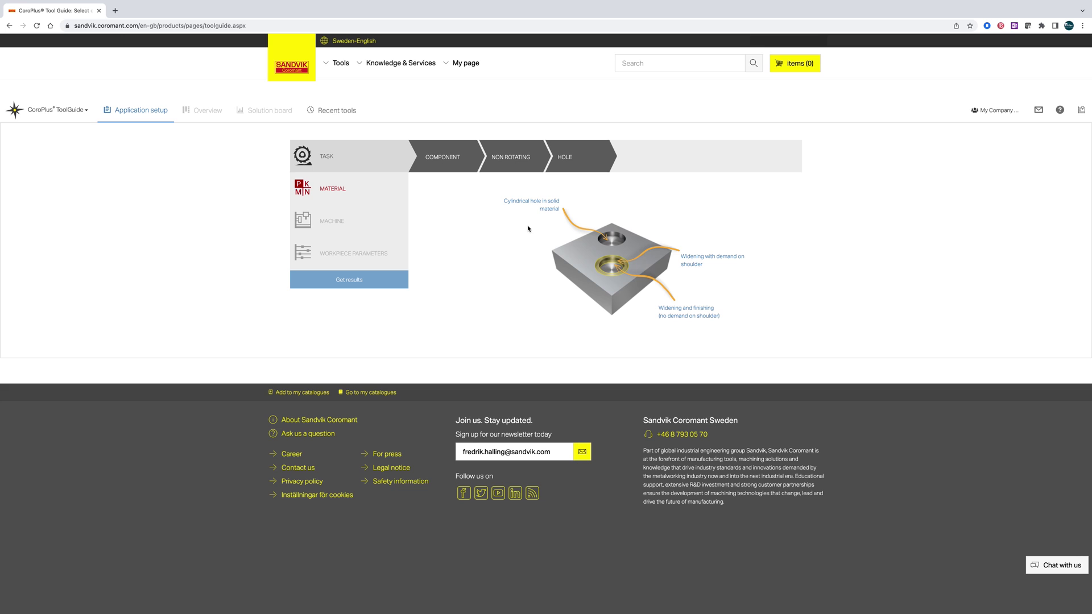
left_click(692, 312)
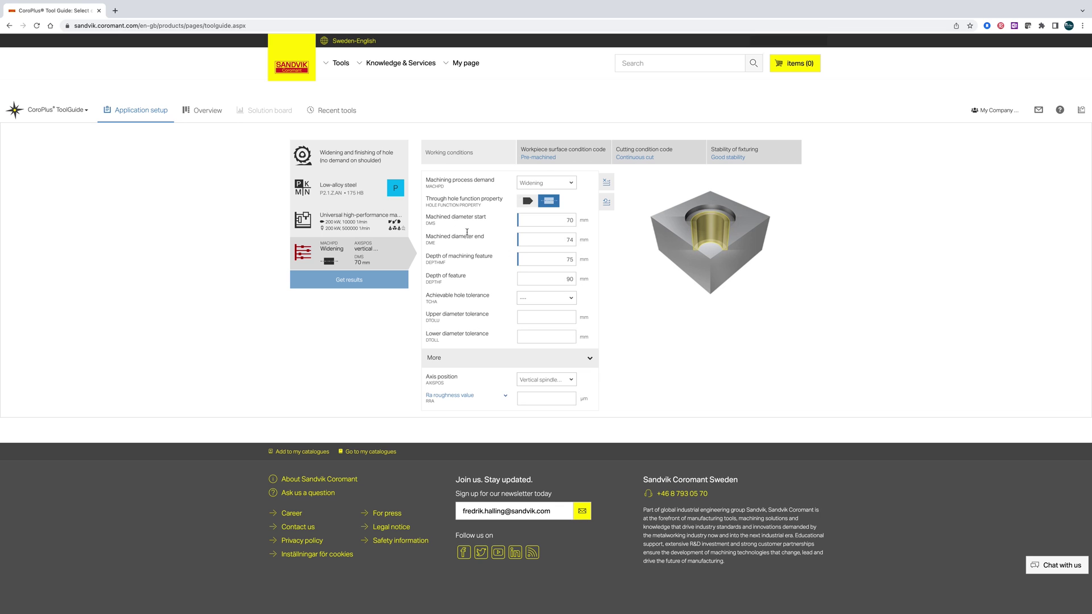
left_click(376, 191)
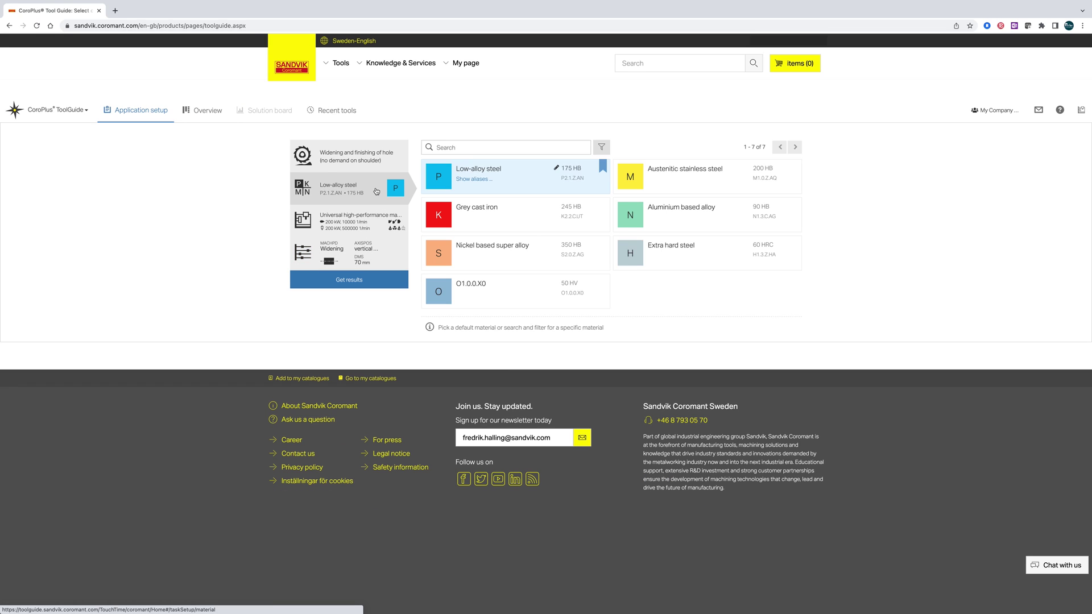
left_click(469, 148)
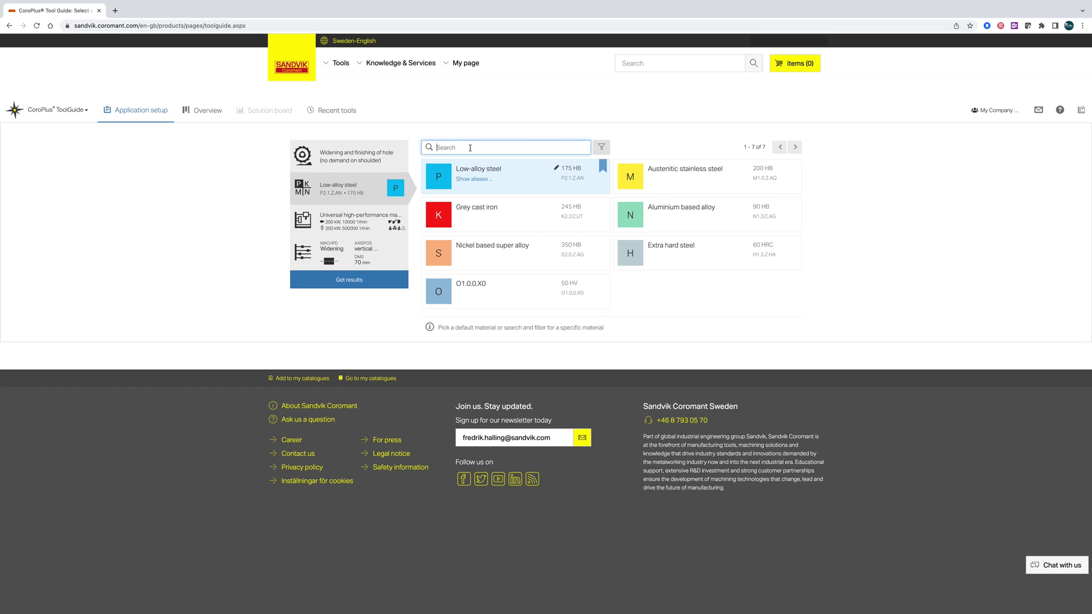
type("crnimo")
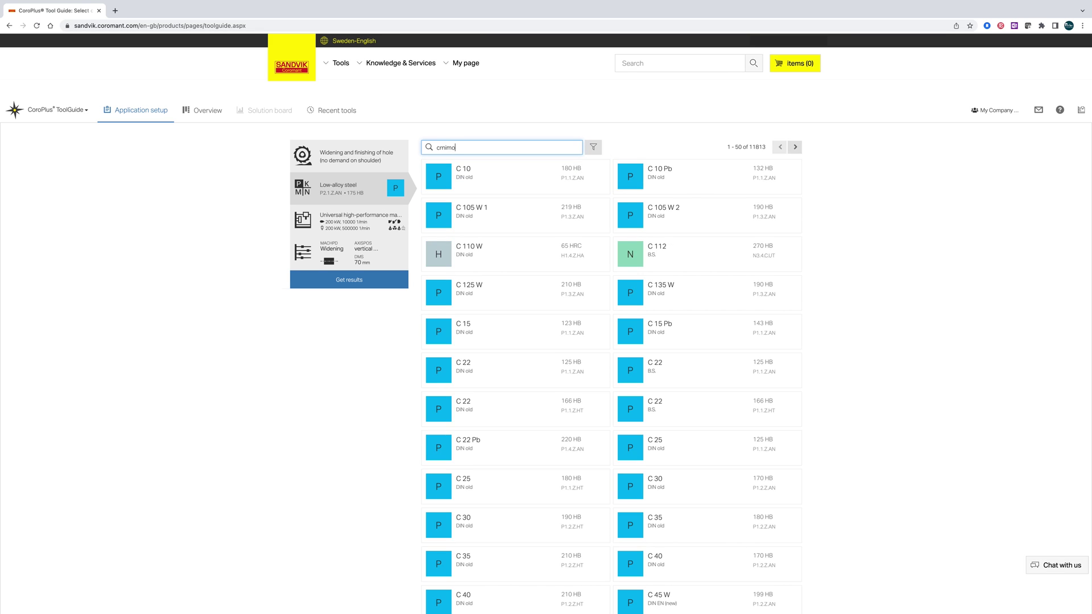
type("6")
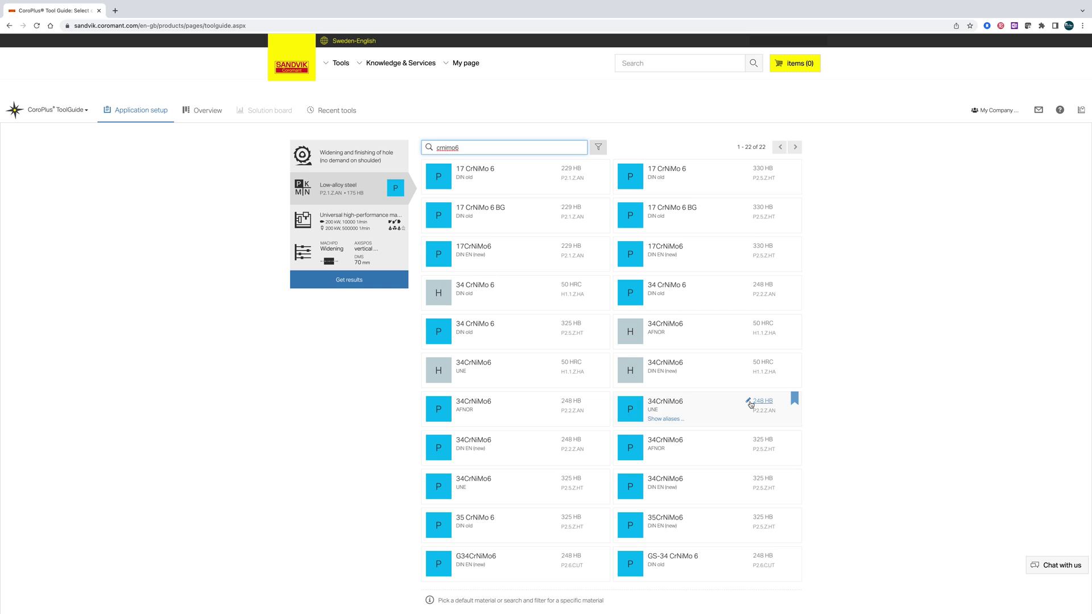
left_click(751, 404)
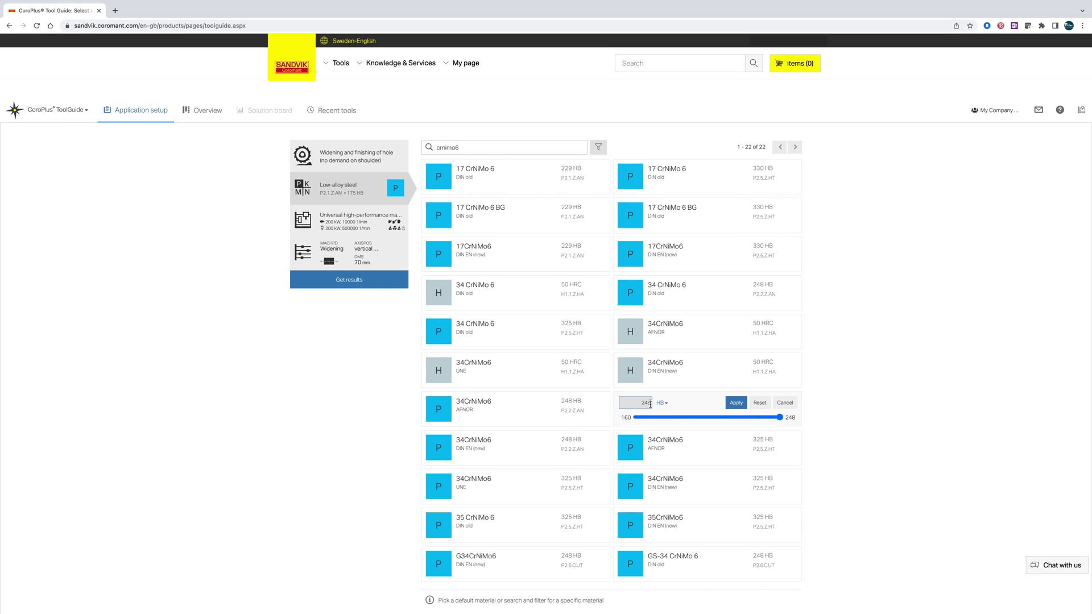
double_click(650, 404)
type("300")
left_click(736, 404)
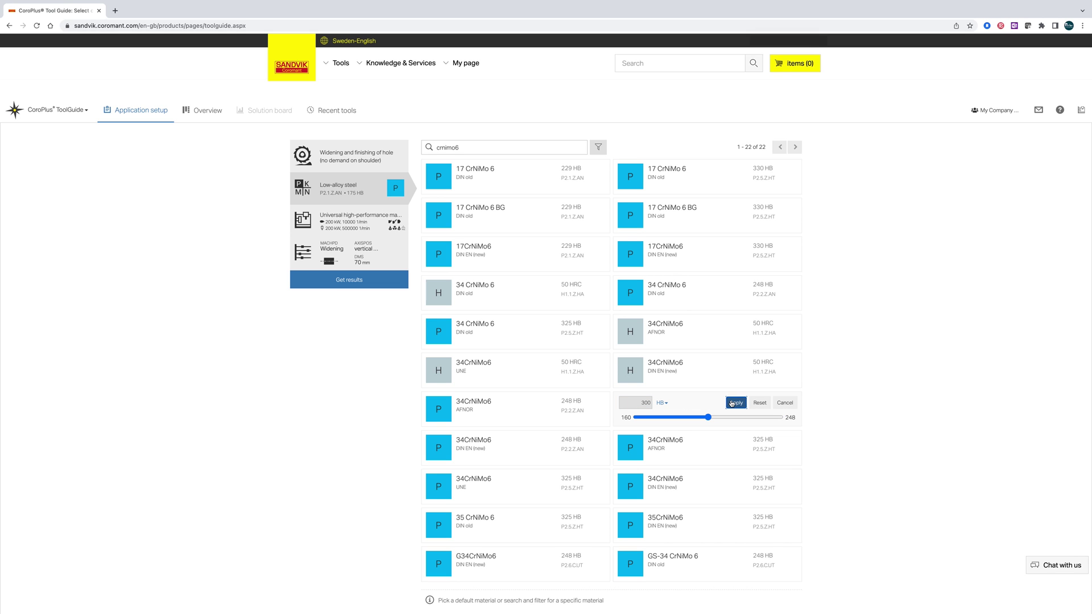
left_click(392, 257)
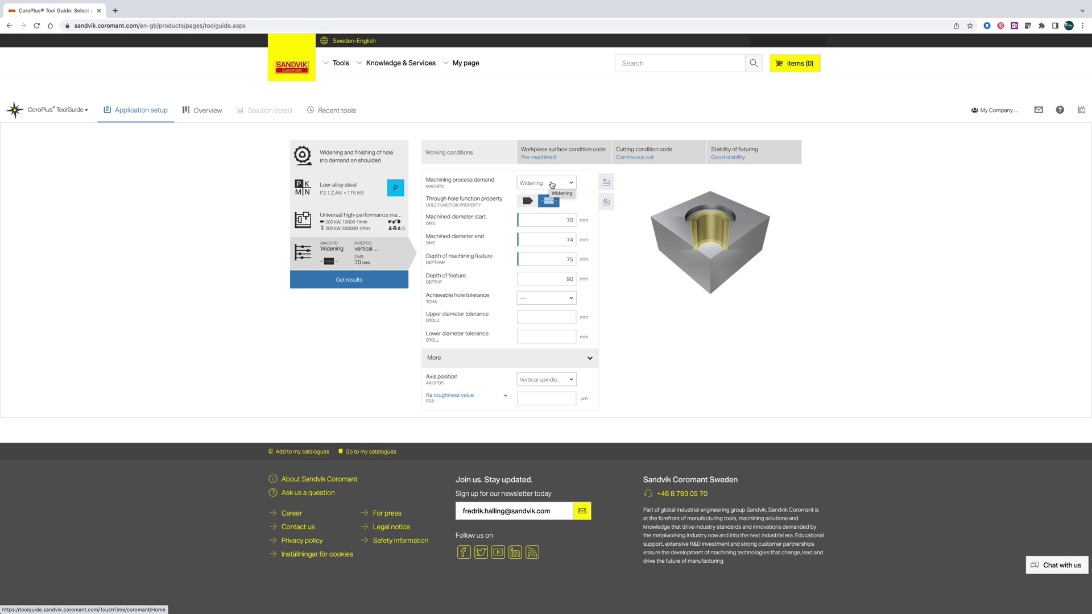
Enter Finishing demand, 0.1 mm allowance, 12 mm diameter, 20 mm machining depth and 30 mm feature depth
left_click(554, 183)
left_click(549, 204)
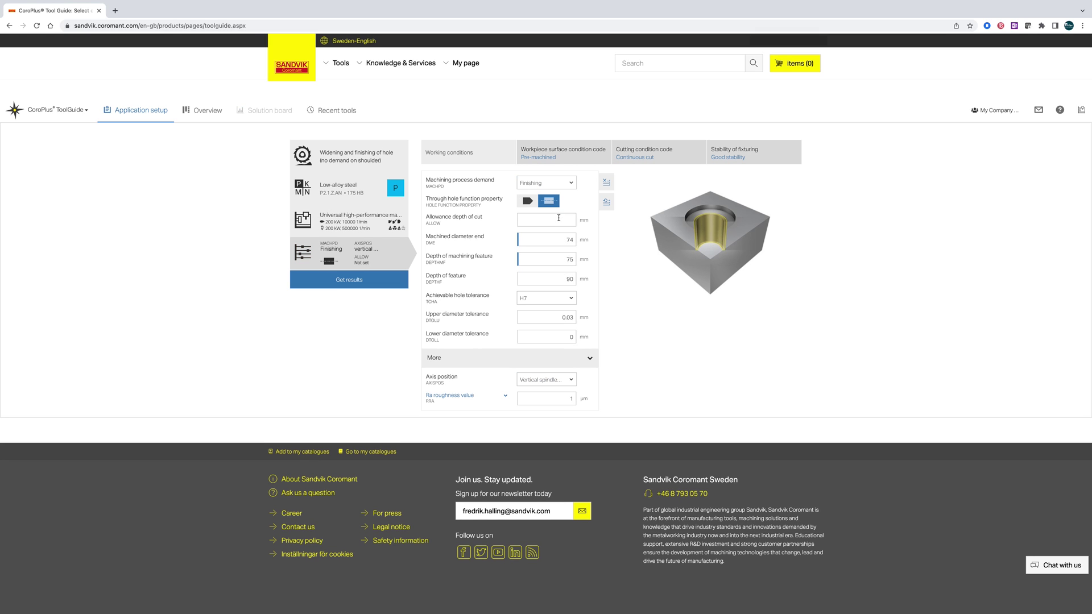
mouse_move(546, 221)
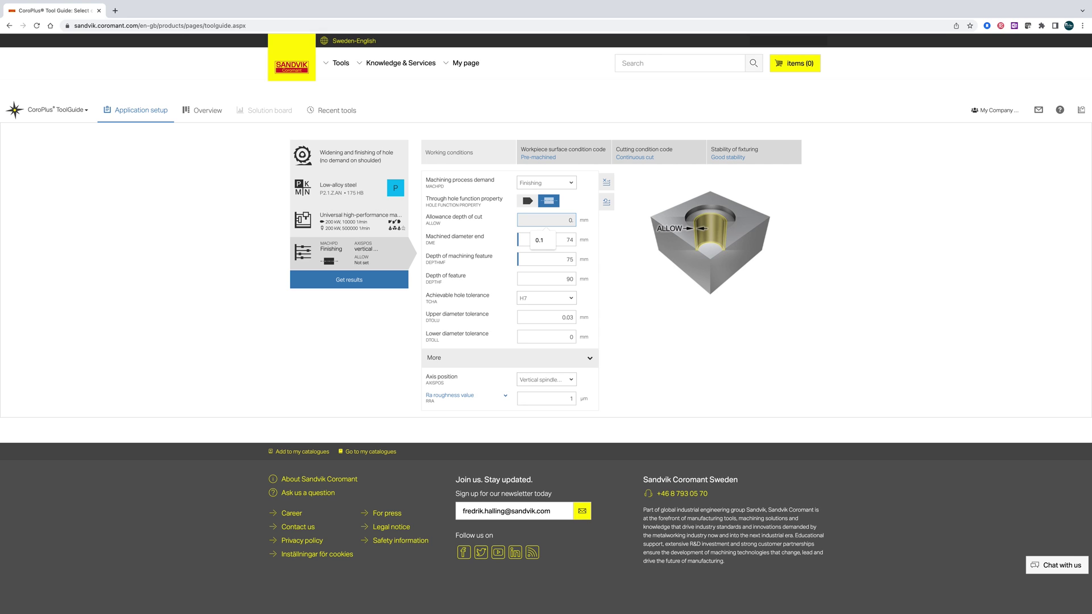
type("1")
left_click(571, 239)
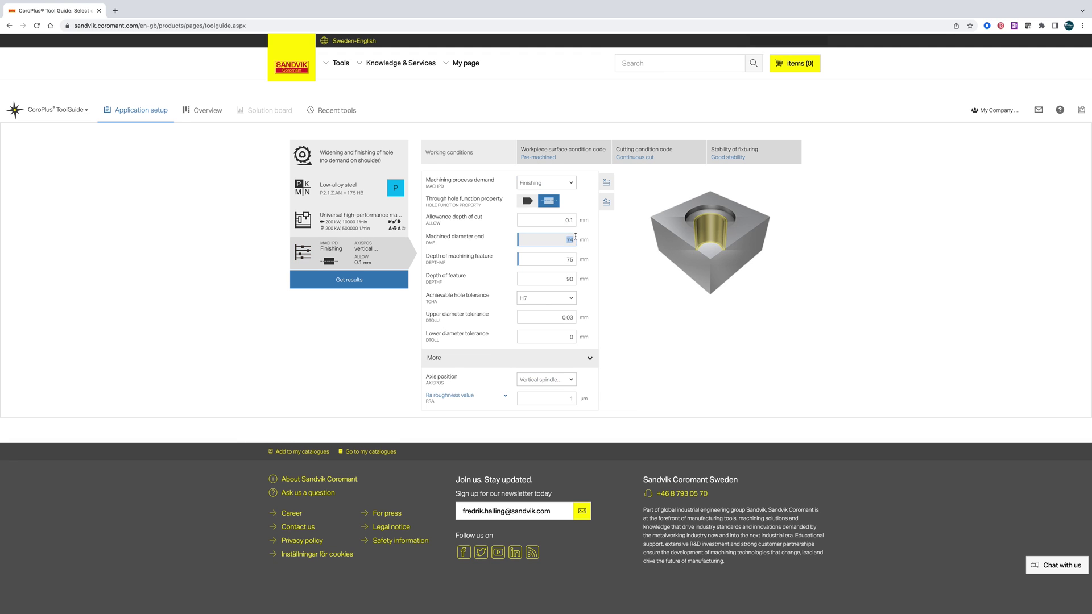
type("12")
key("BackSpace")
key("BackSpace")
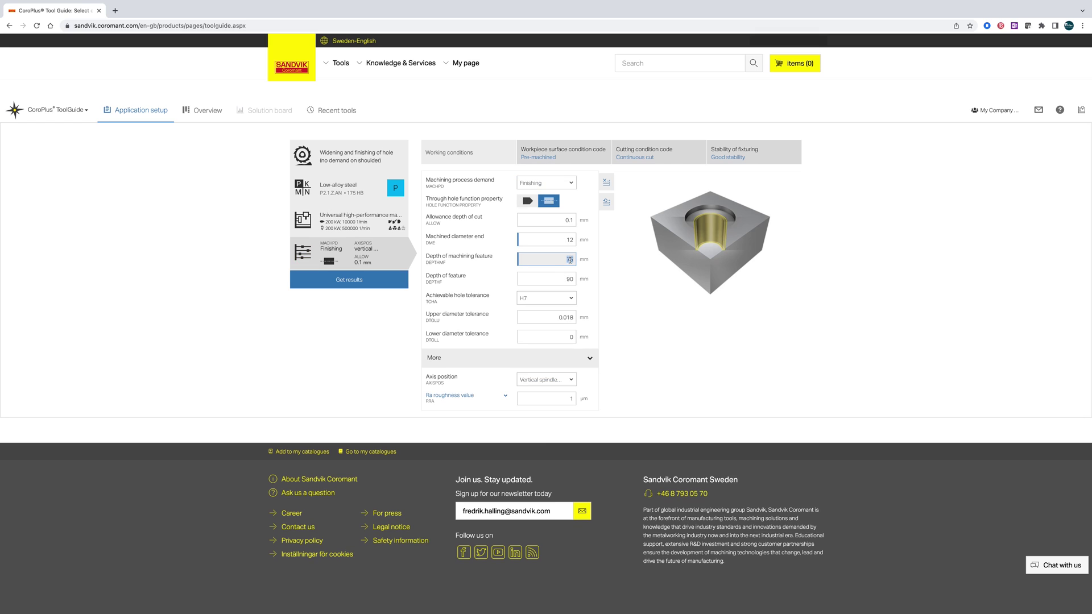
type("20")
double_click(571, 278)
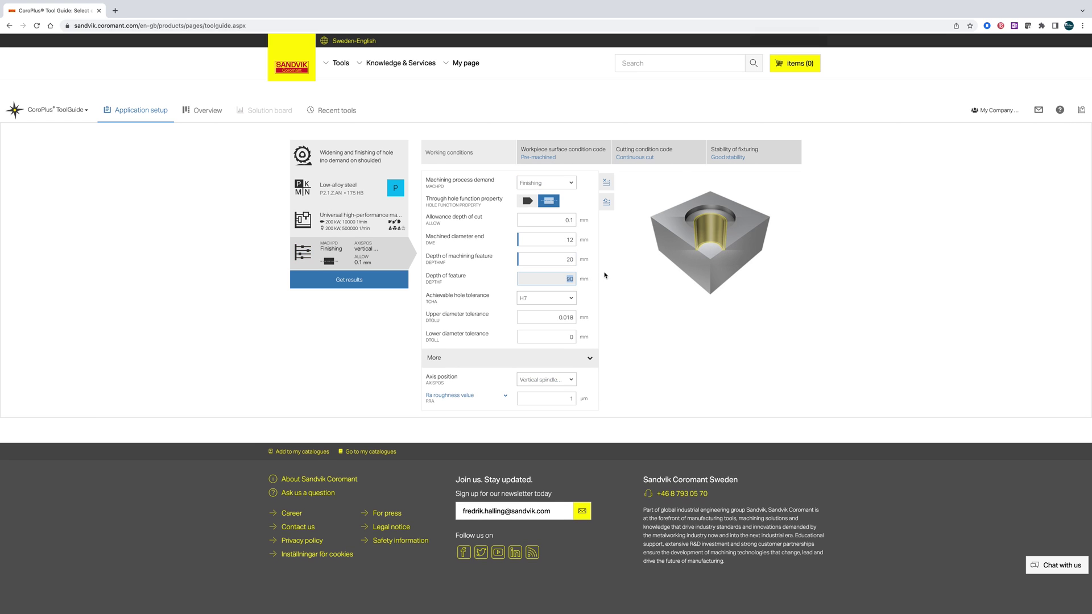
type("30")
key("Tab")
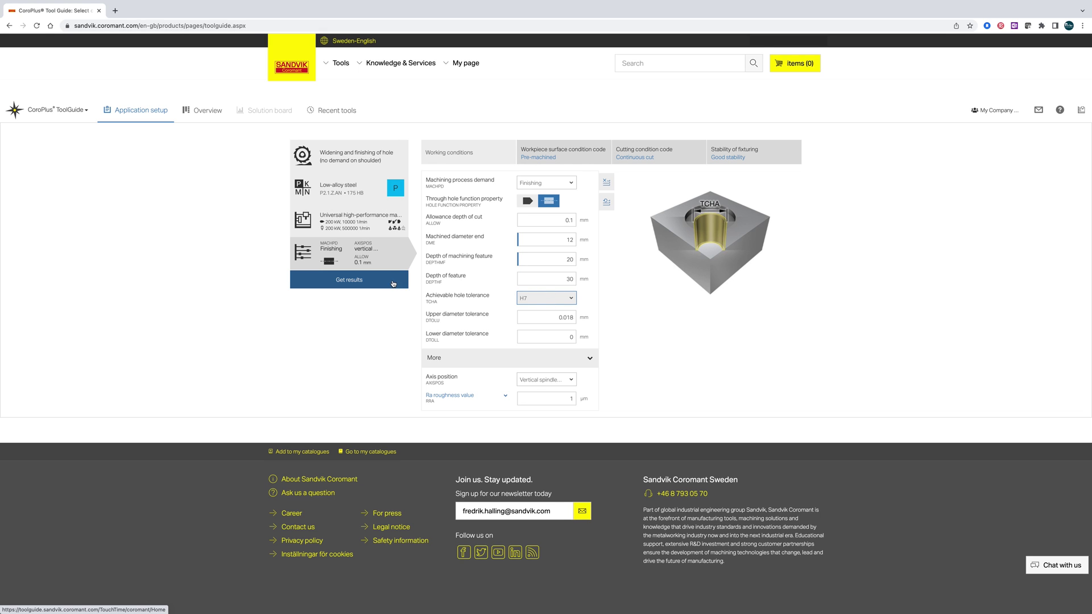
Get five reamer results led by CoroReamer 835, then return to Application setup
left_click(394, 285)
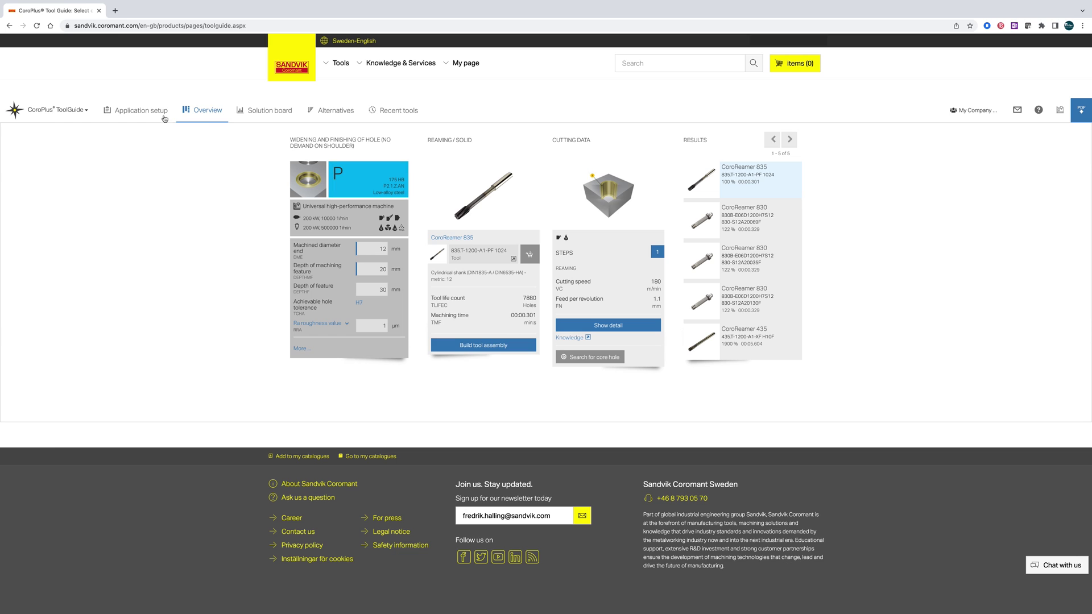
left_click(120, 114)
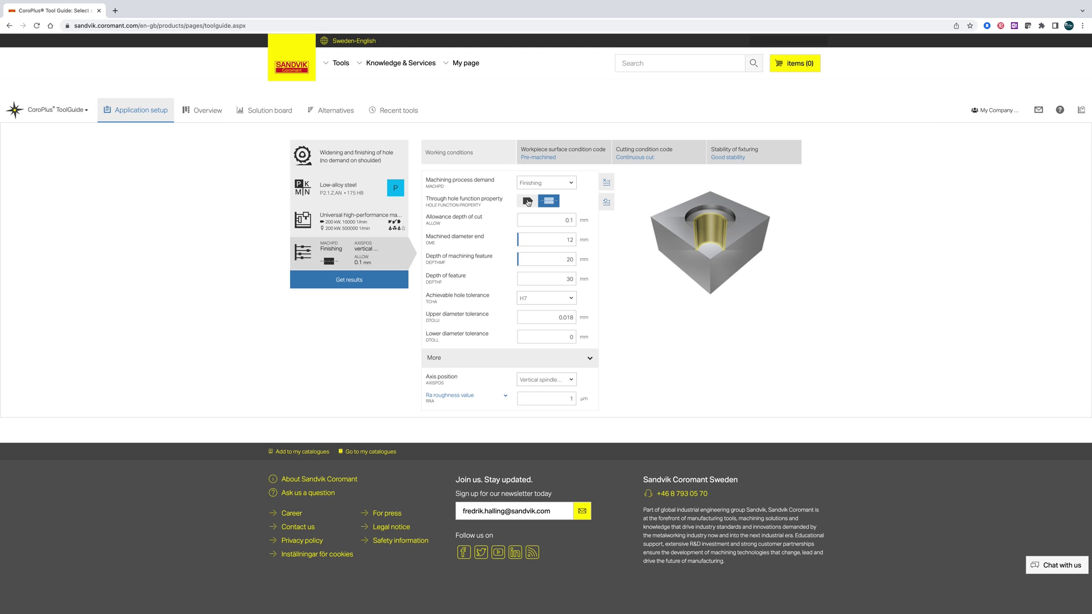
Switch to a blind hole and recalculate, yielding CoroReamer 835 at 180 m/min and CoroReamer 435
left_click(527, 201)
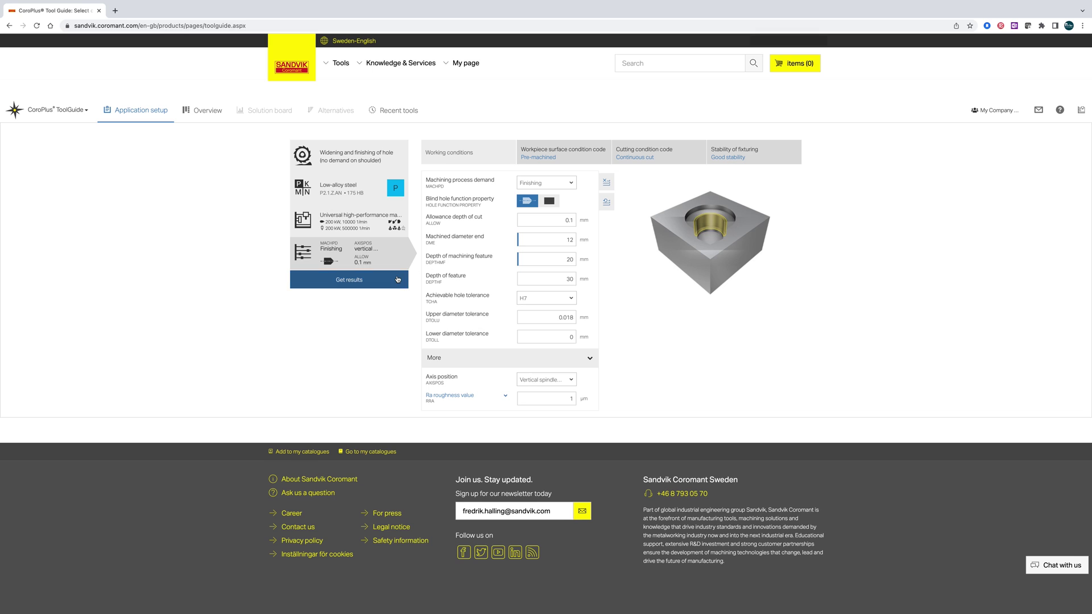
left_click(397, 278)
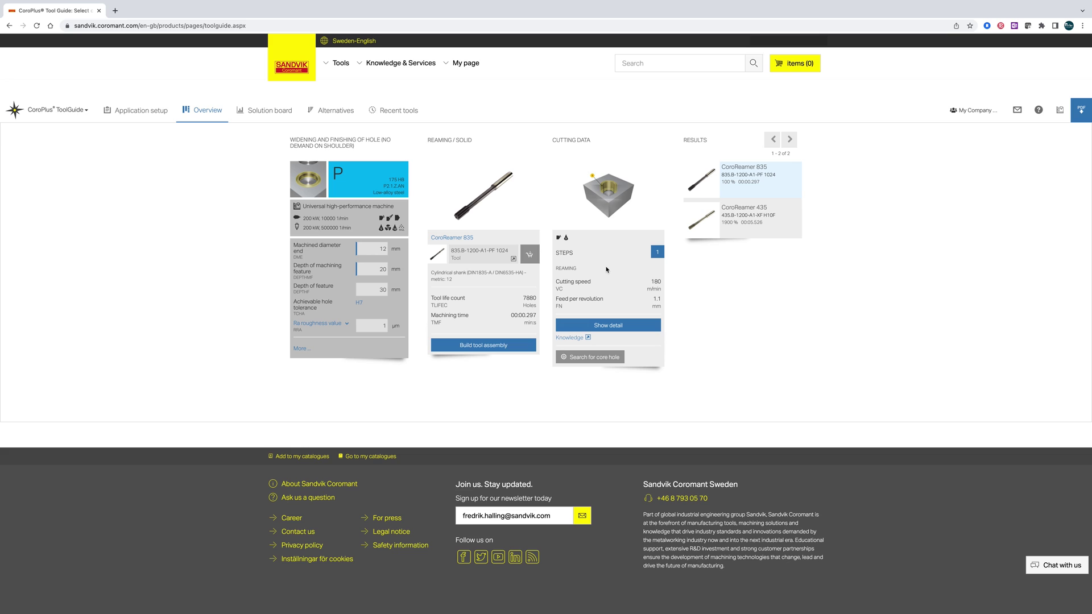
Search for a core hole, getting CoroDrill 860 for the 11.8 mm, 32.1 mm-deep hole
left_click(598, 362)
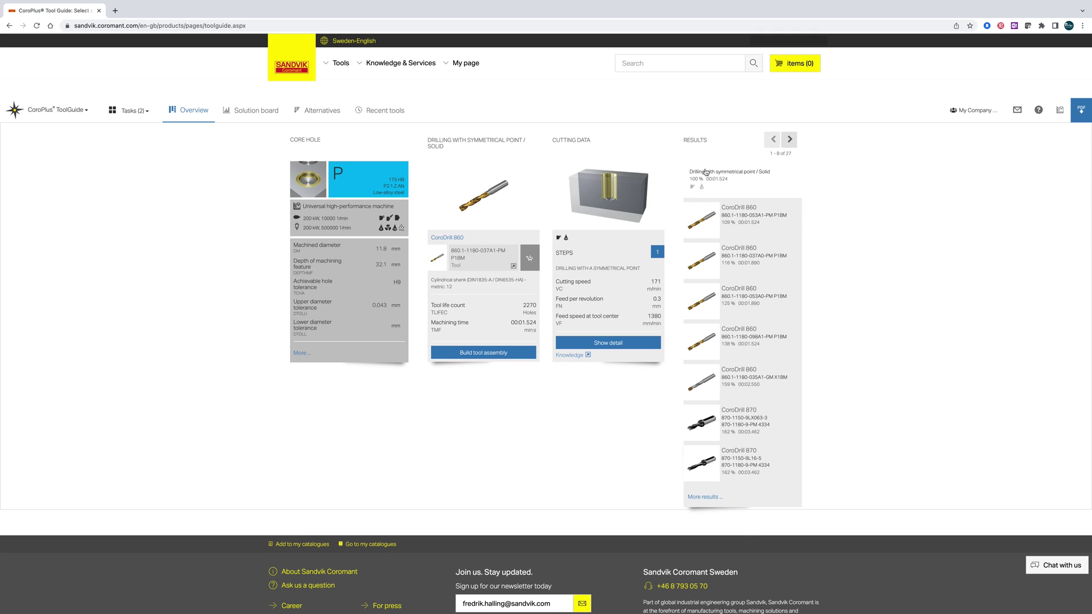